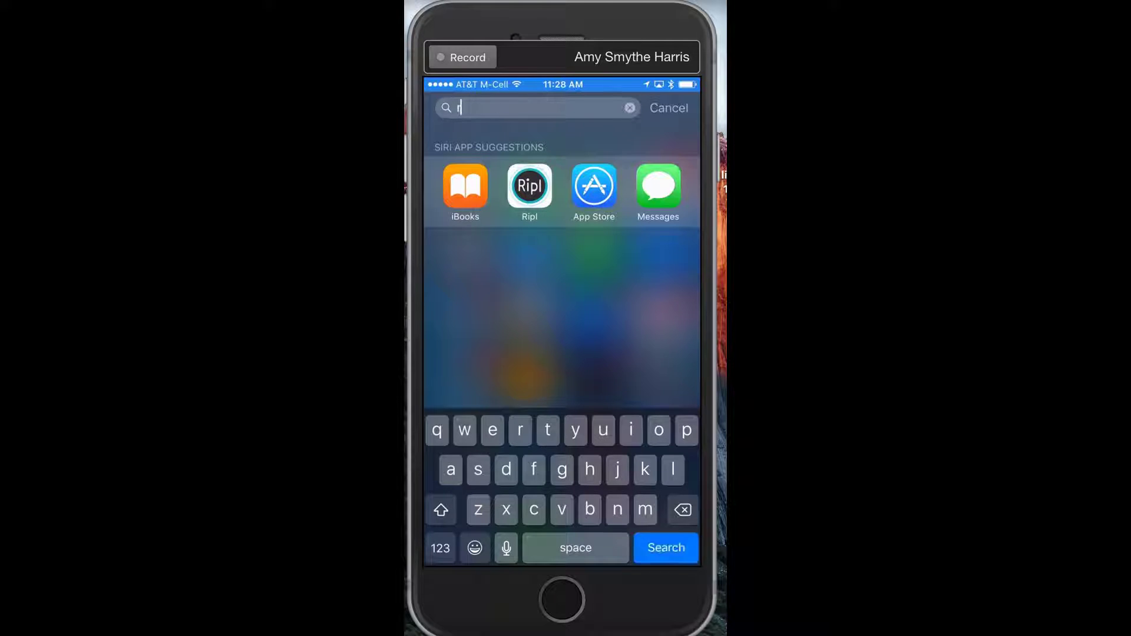
# Search Spotlight for 'ripl' and launch the Ripl app from the top result
pyautogui.write('ipl')
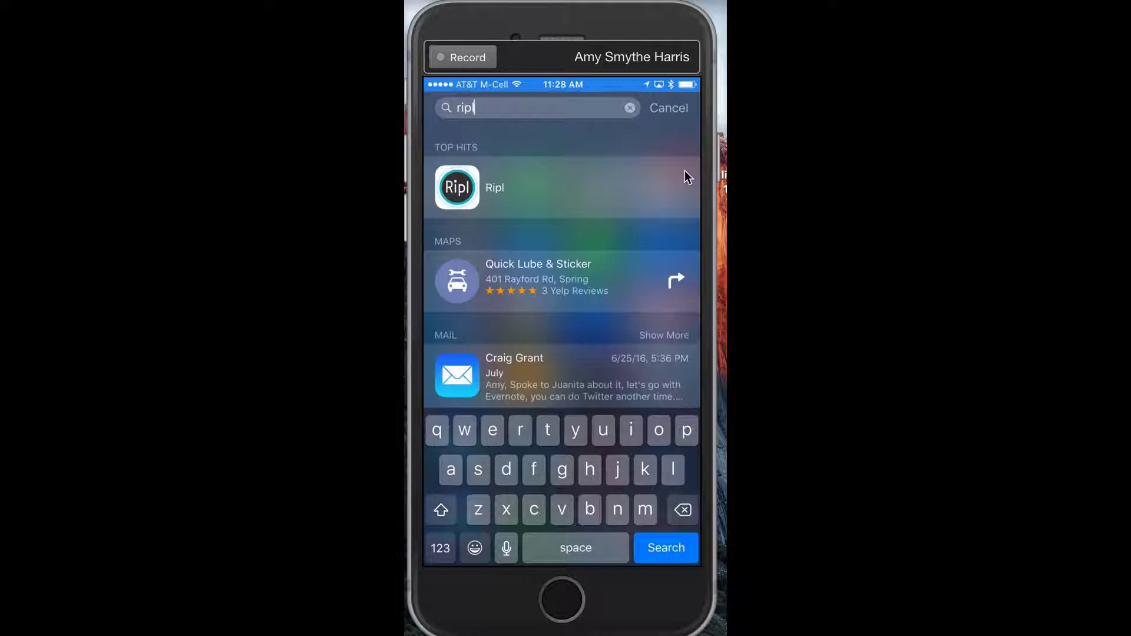
pyautogui.click(568, 195)
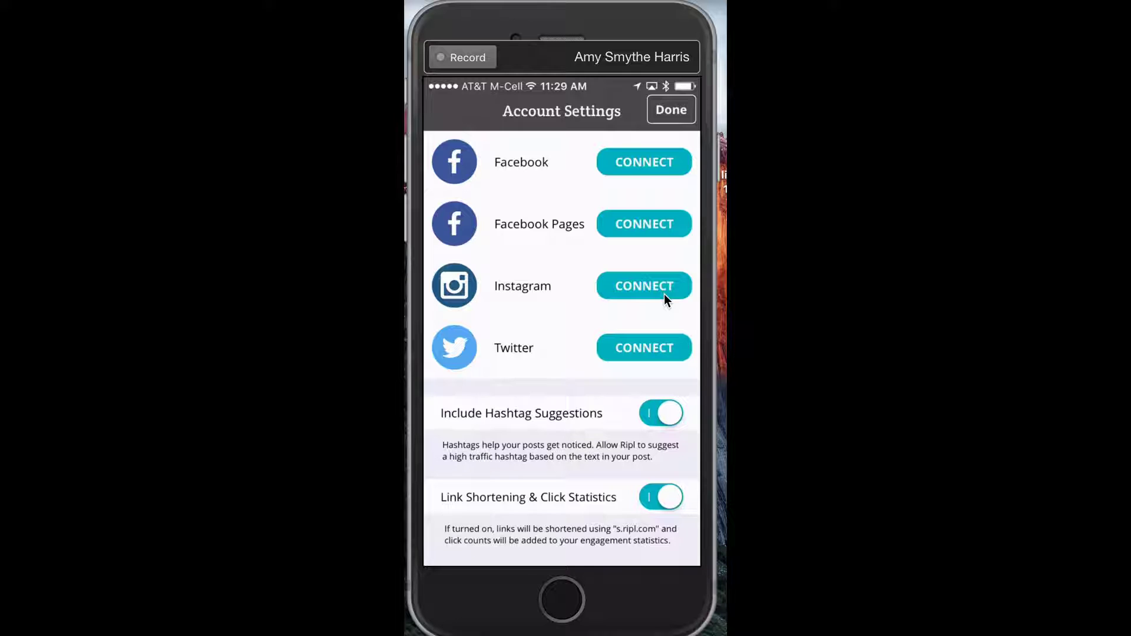
# Try connecting Instagram, dismiss the 'Can't tweet' alert, and close the side menu
pyautogui.click(665, 294)
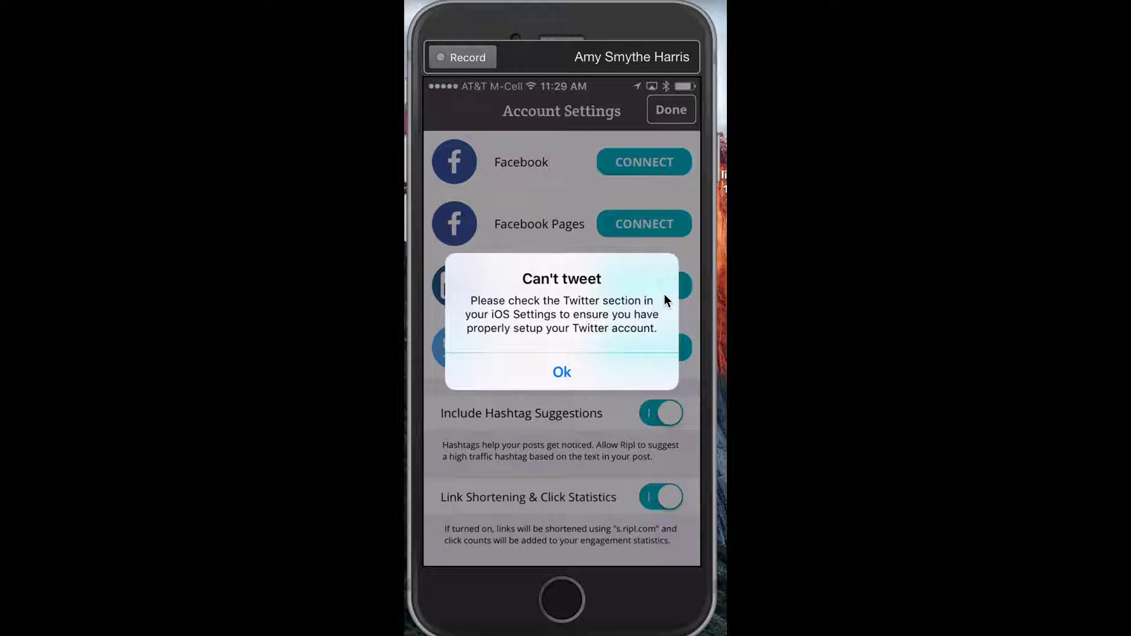
pyautogui.click(593, 364)
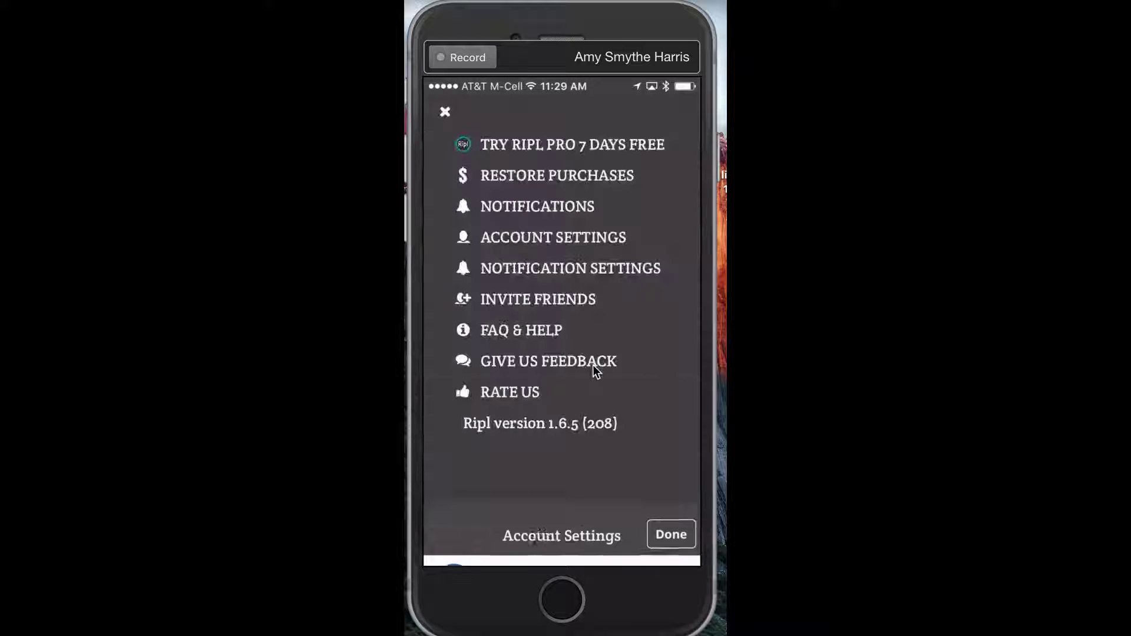
pyautogui.click(447, 113)
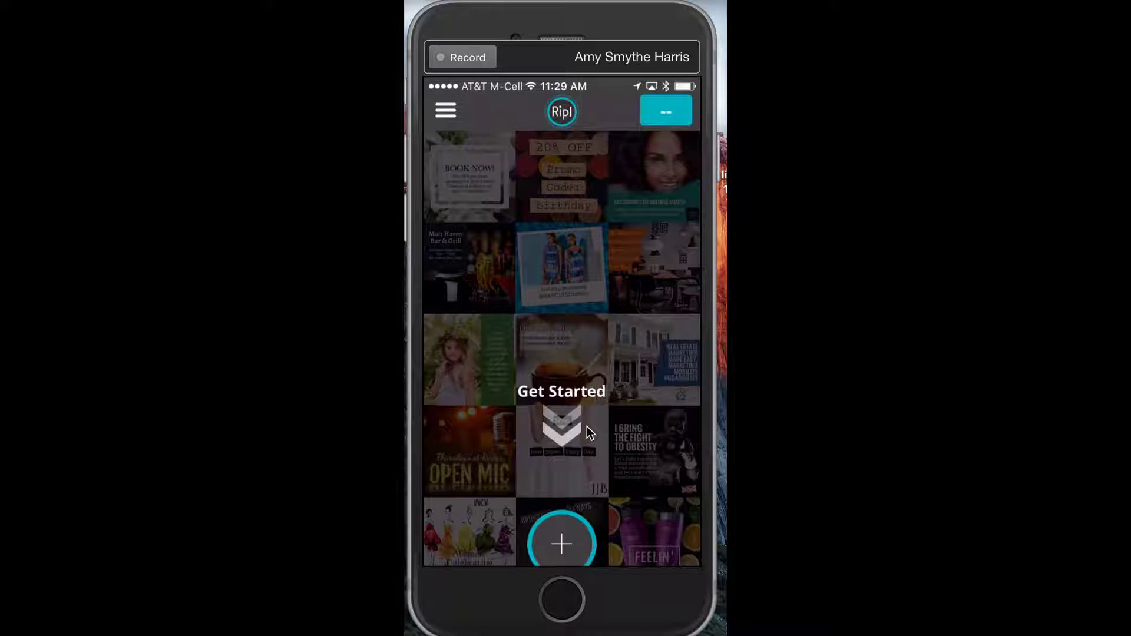
# Start a new post and choose to add photos from the library
pyautogui.click(577, 526)
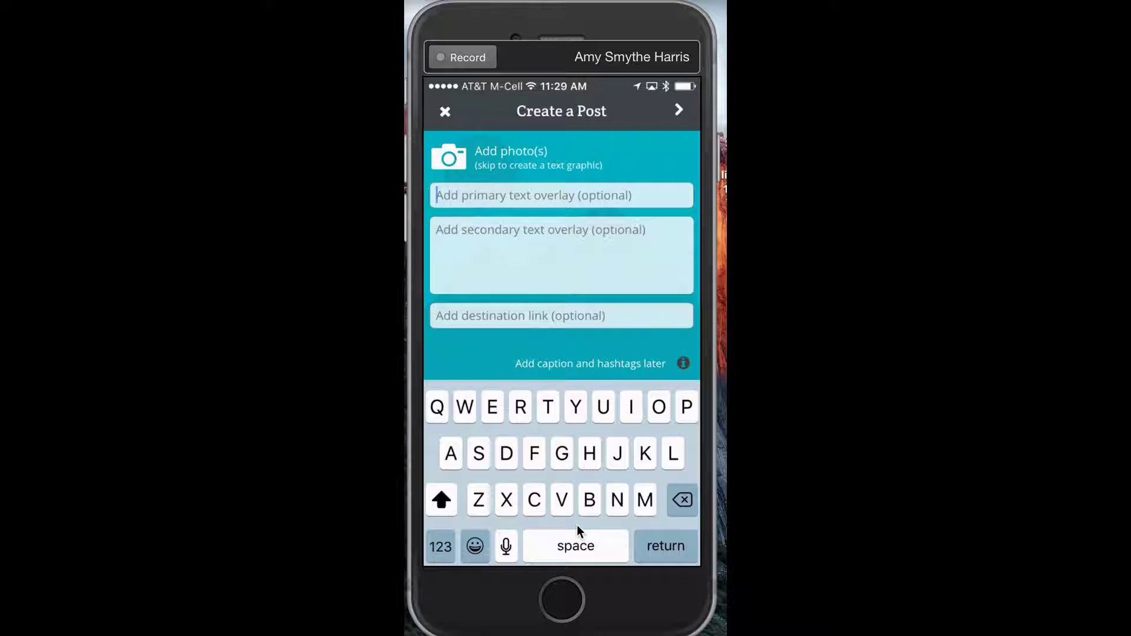
pyautogui.click(527, 149)
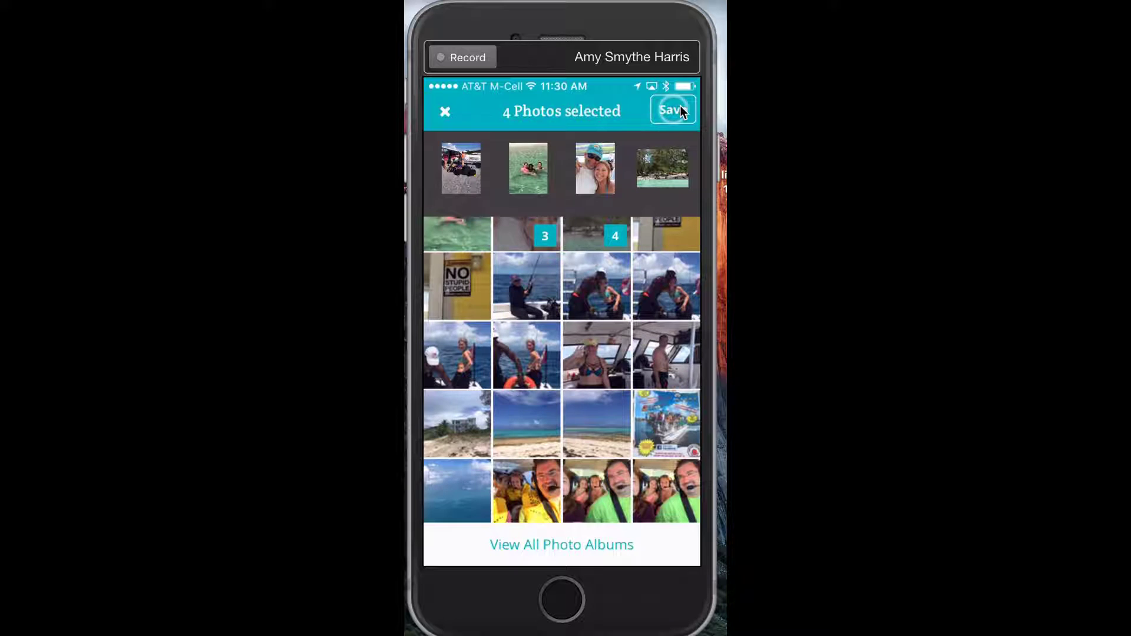
# Attach the four photos and enter 'Harris Vacation 2016' as the post's primary text
pyautogui.click(678, 110)
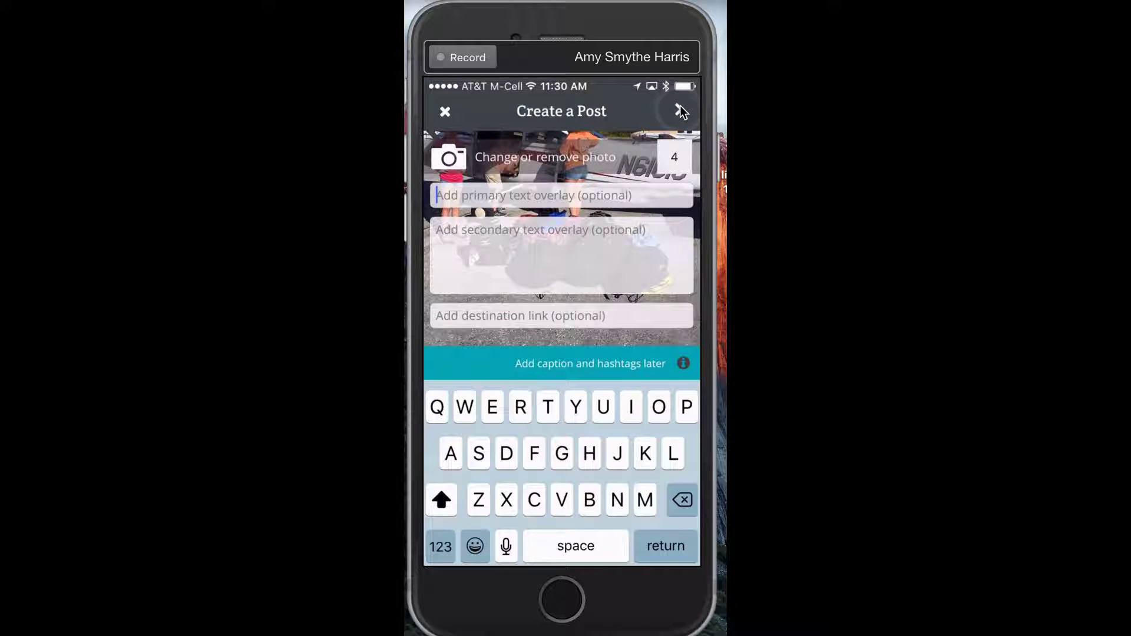
pyautogui.click(679, 110)
pyautogui.write('Harris')
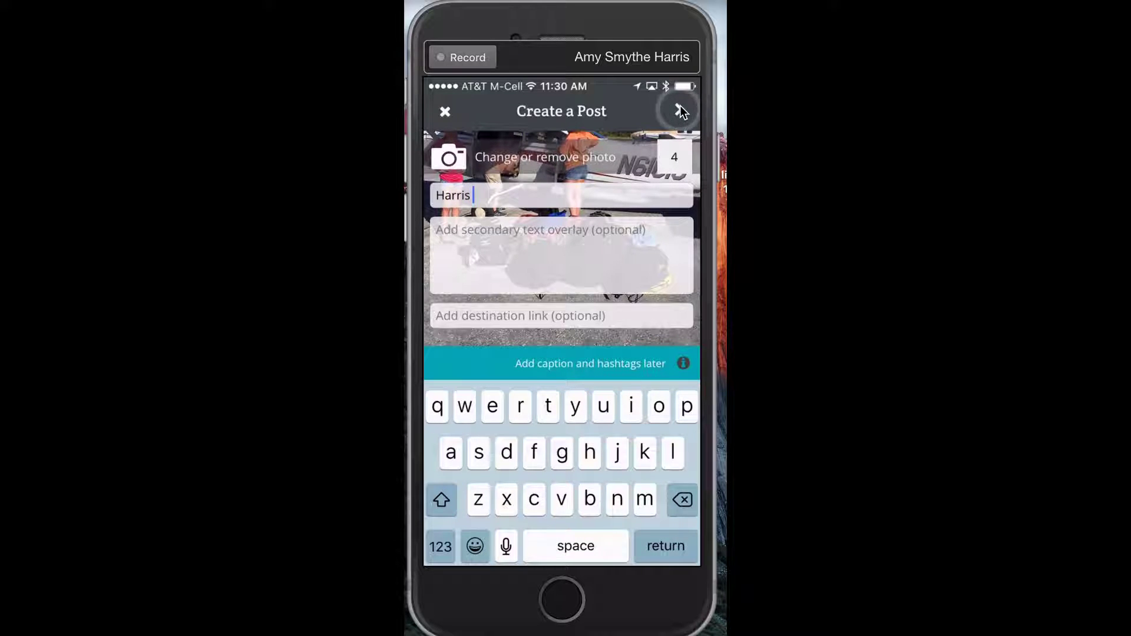
pyautogui.click(441, 546)
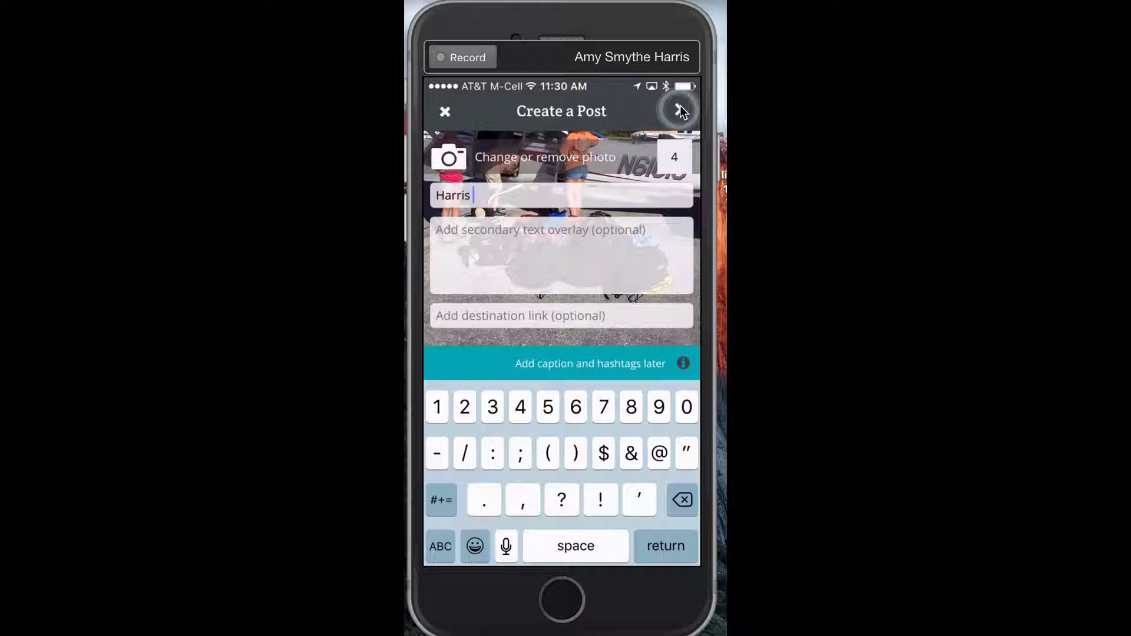
pyautogui.click(441, 547)
pyautogui.write('Va')
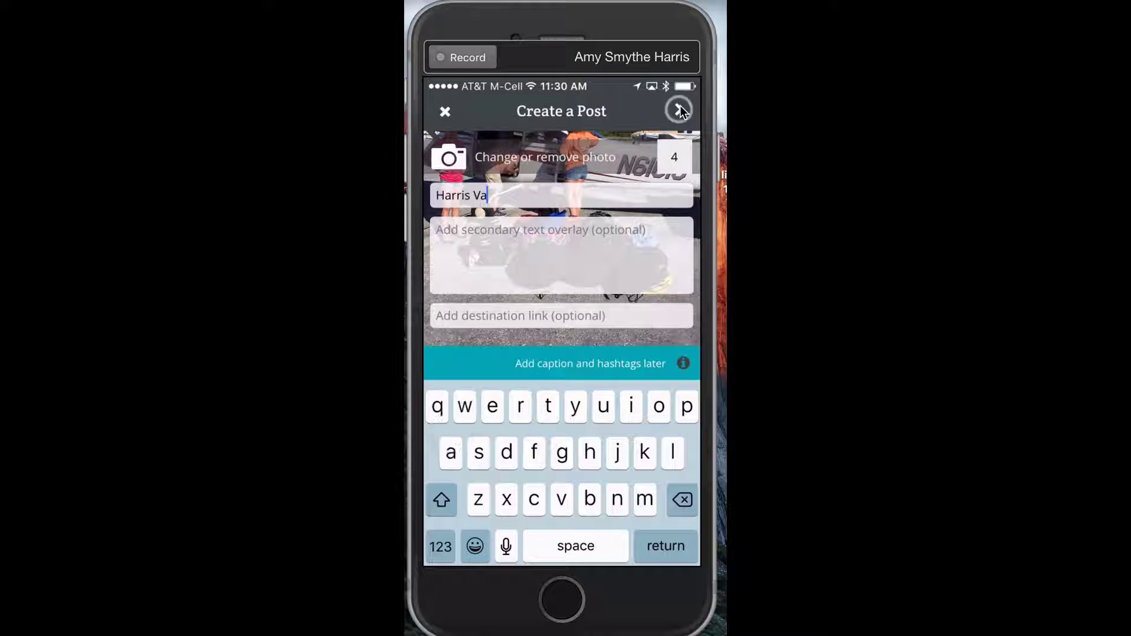
pyautogui.write('catipn')
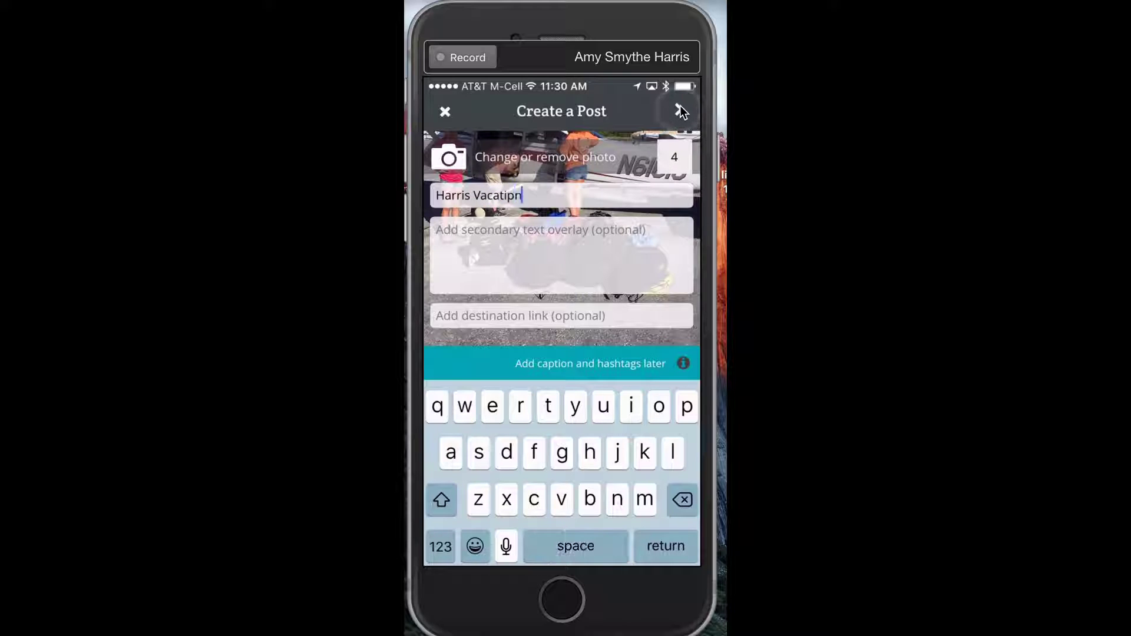
pyautogui.press('BackSpace')
pyautogui.press('BackSpace')
pyautogui.press('BackSpace')
pyautogui.write('o')
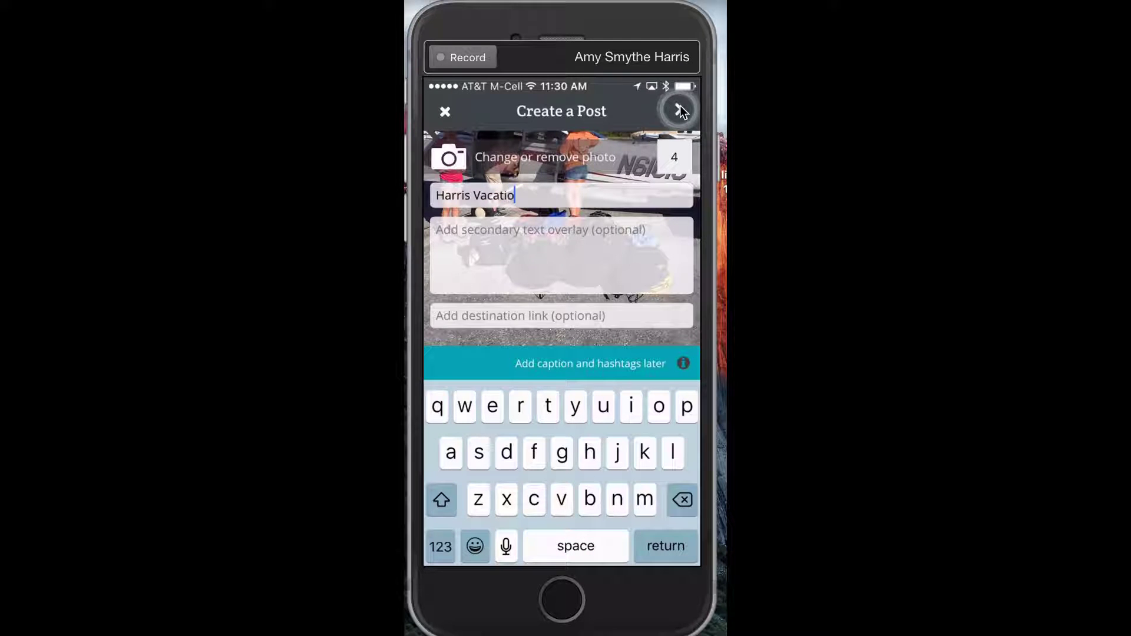
pyautogui.write('n  20')
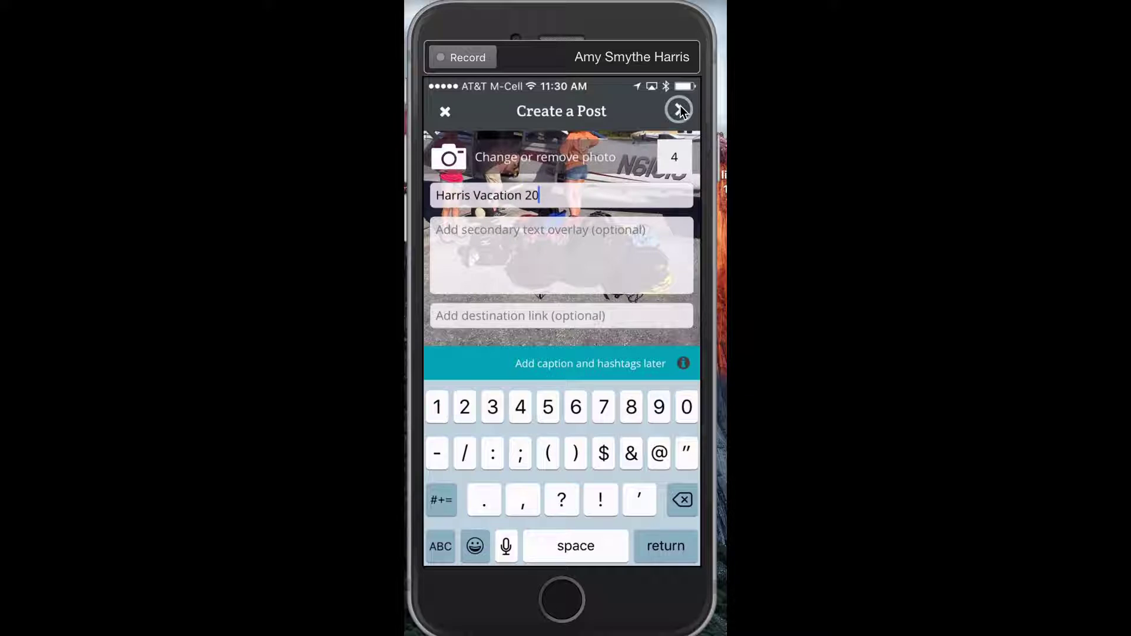
pyautogui.write('16')
pyautogui.press('Return')
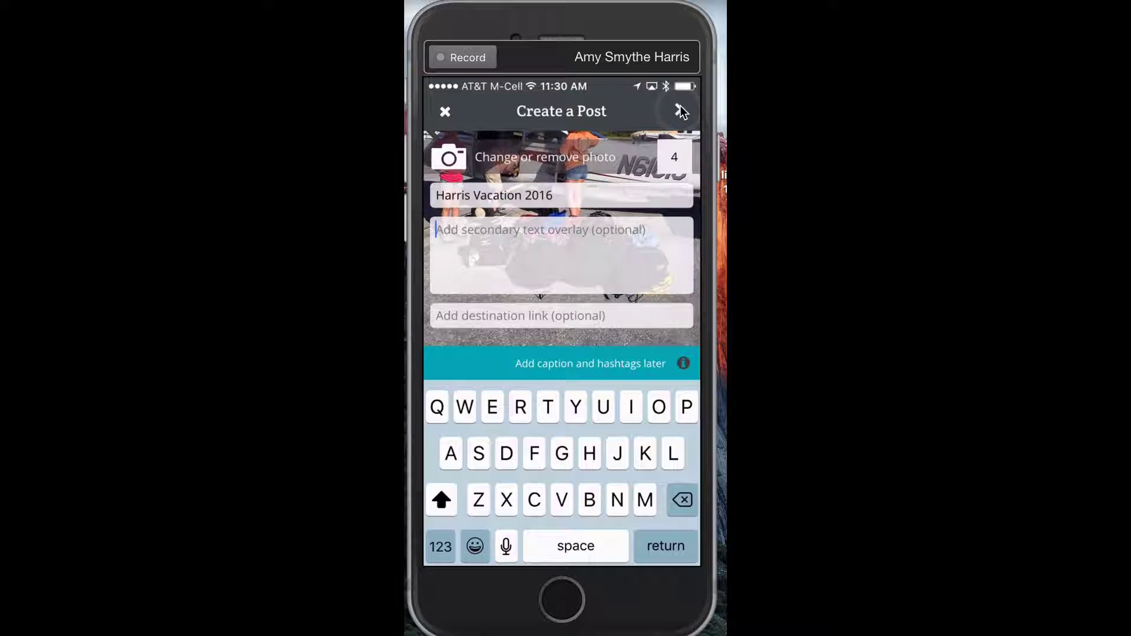
pyautogui.click(679, 107)
# Enter '#harrisvacay #bahamas #scuba' as the secondary text overlay
pyautogui.write('#')
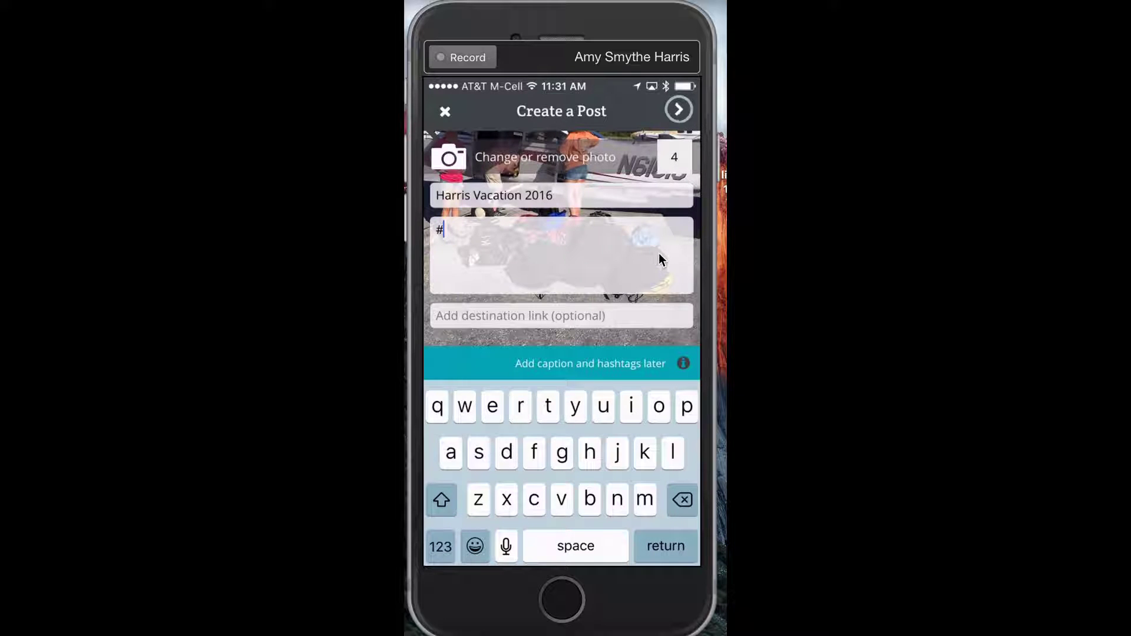
pyautogui.write('harris')
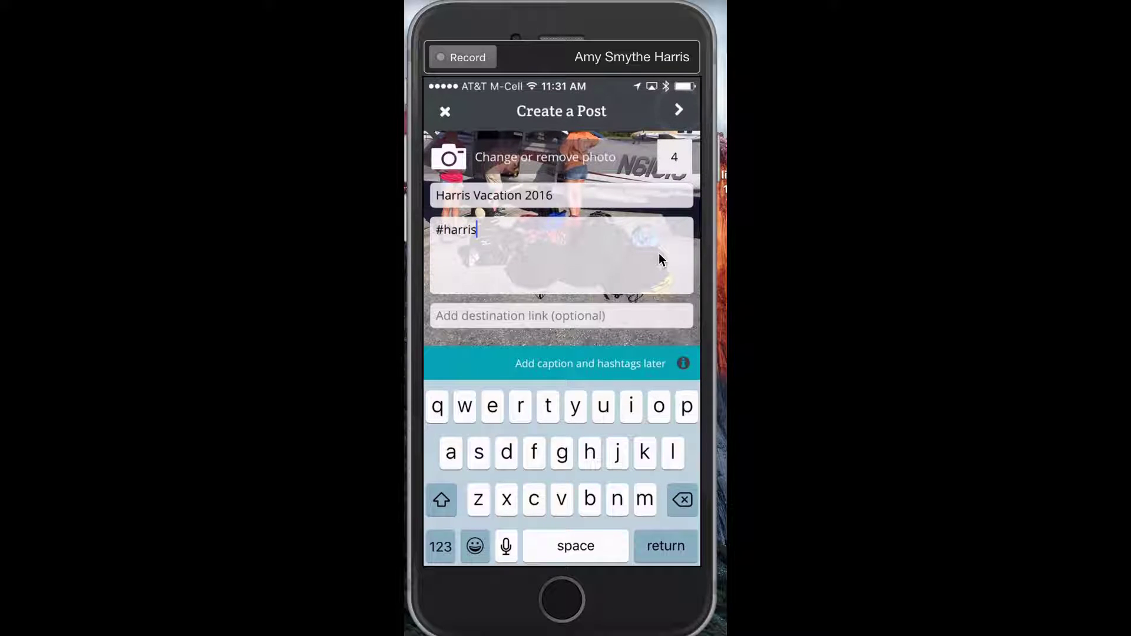
pyautogui.write('vacay ')
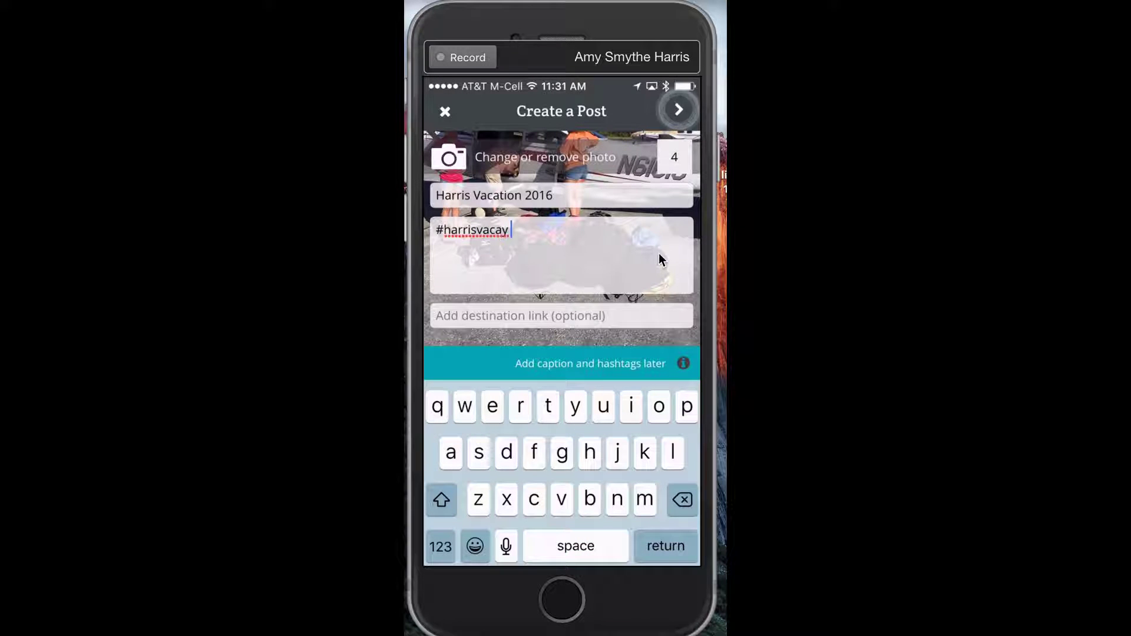
pyautogui.write('#')
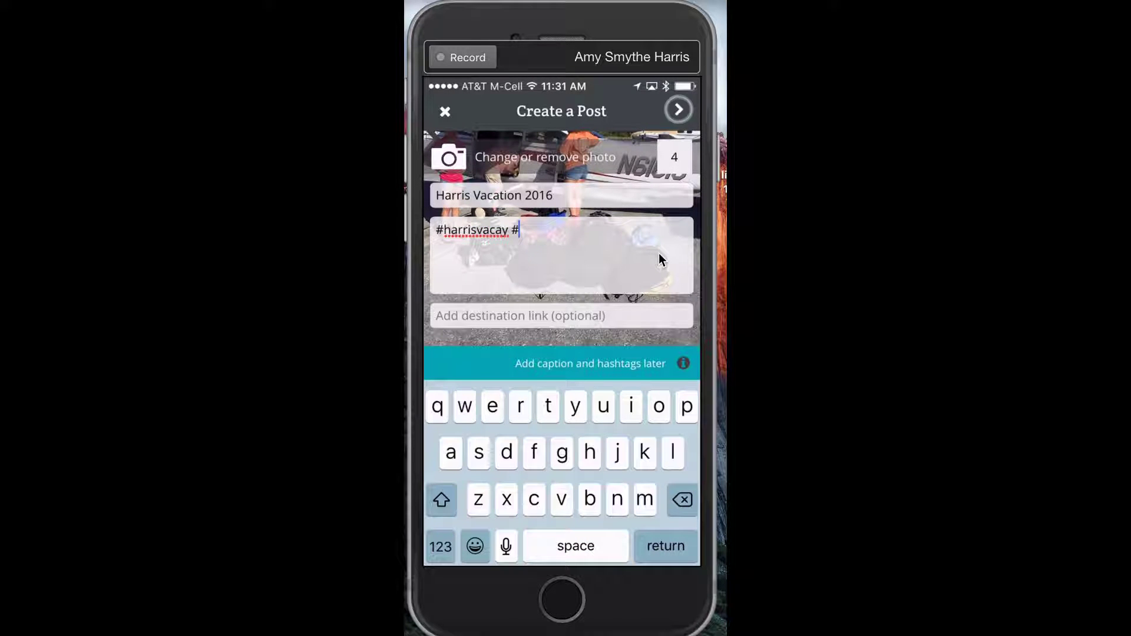
pyautogui.write('bahamad')
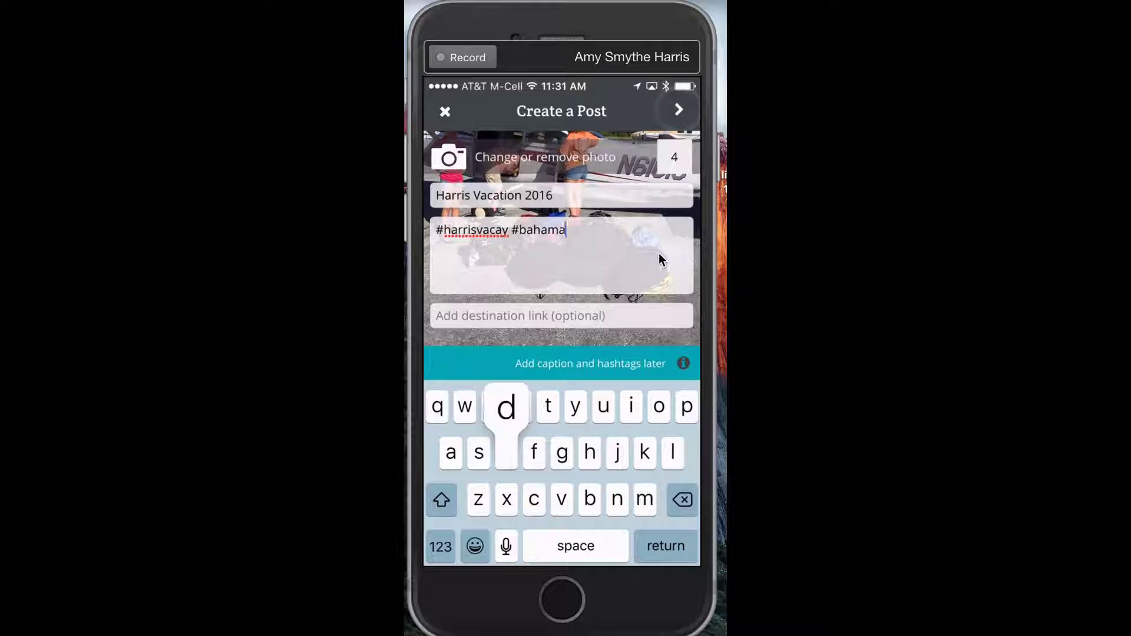
pyautogui.press('BackSpace')
pyautogui.press('BackSpace')
pyautogui.write('s ')
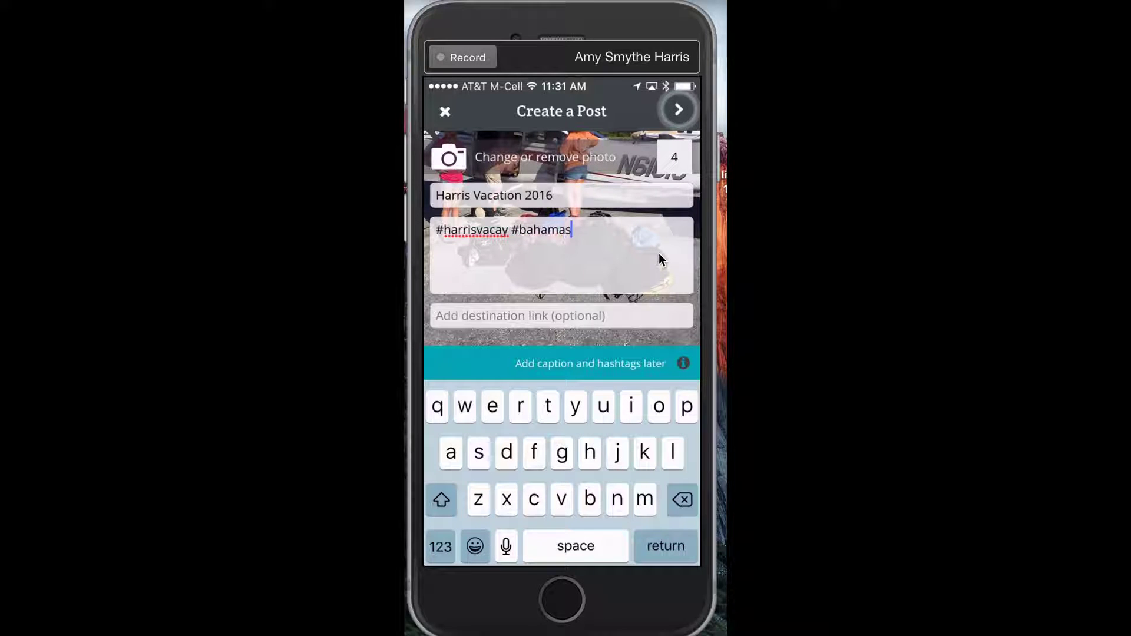
pyautogui.write('#')
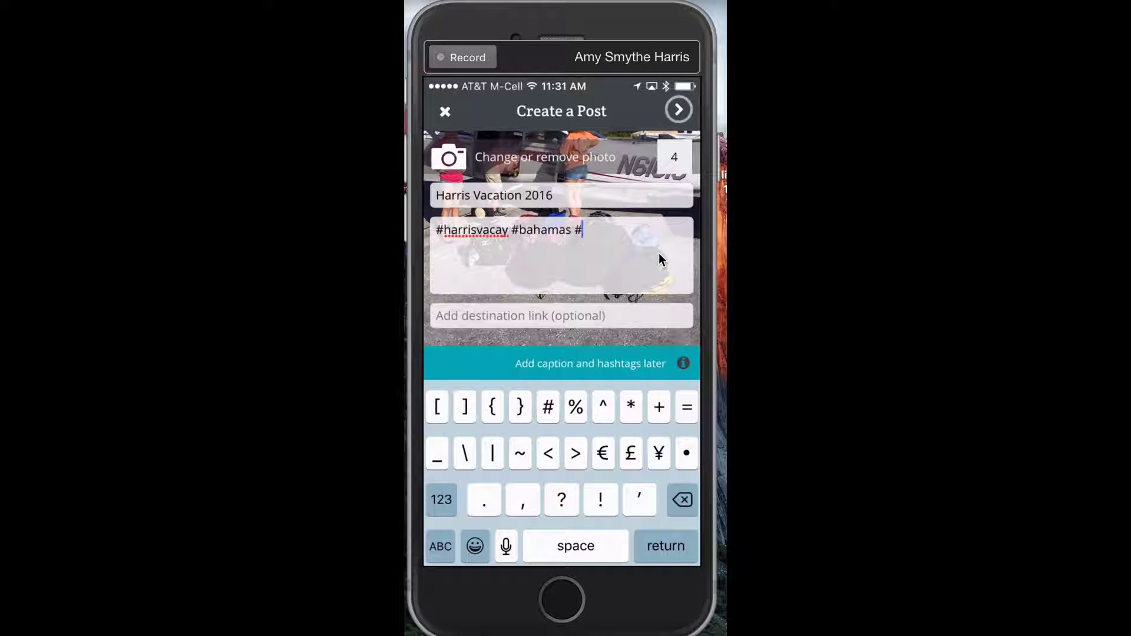
pyautogui.write('scuba')
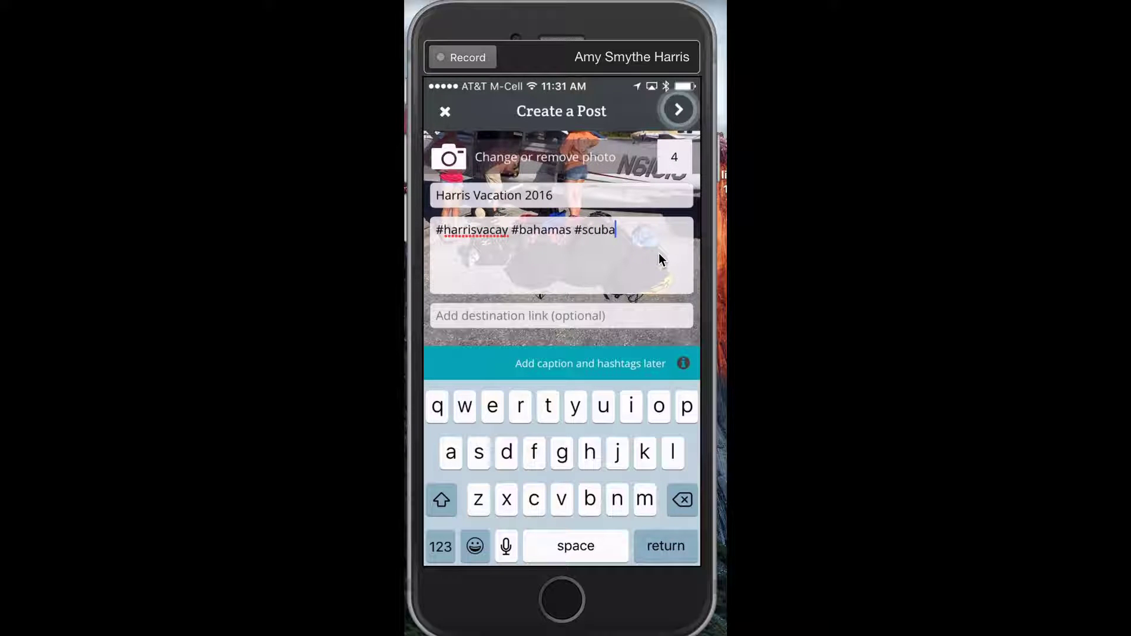
# Advance from Create a Post to the Customize Layout preview
pyautogui.click(693, 109)
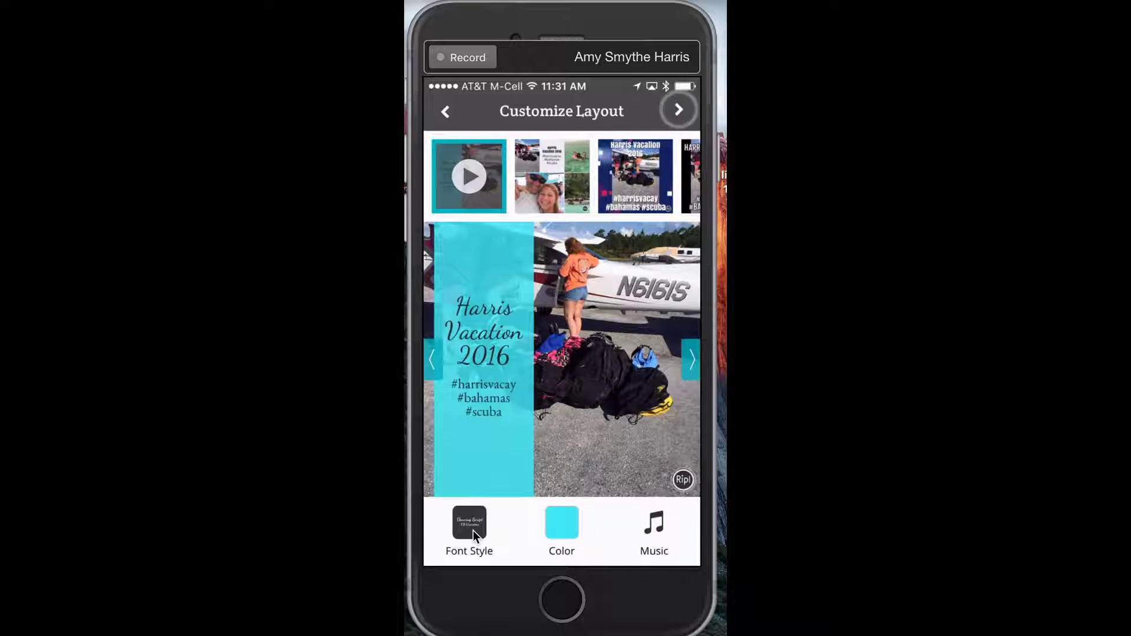
# Open the Music options, acknowledge the Ripl Pro welcome, and browse the Pro tracks
pyautogui.click(665, 530)
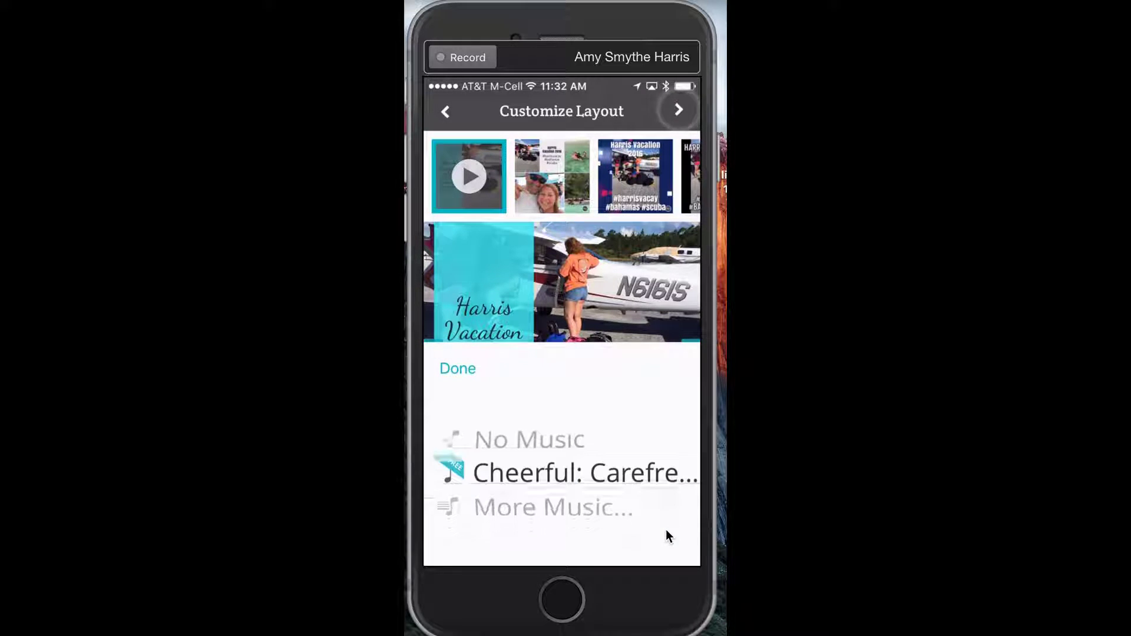
pyautogui.scroll(-1, 665, 529)
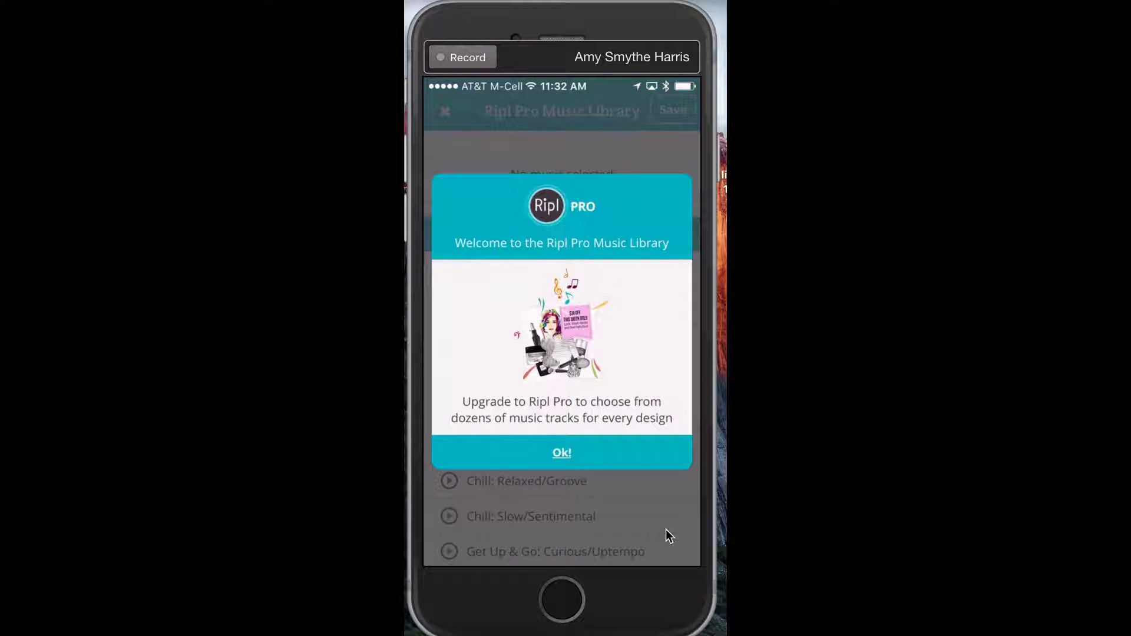
pyautogui.click(665, 529)
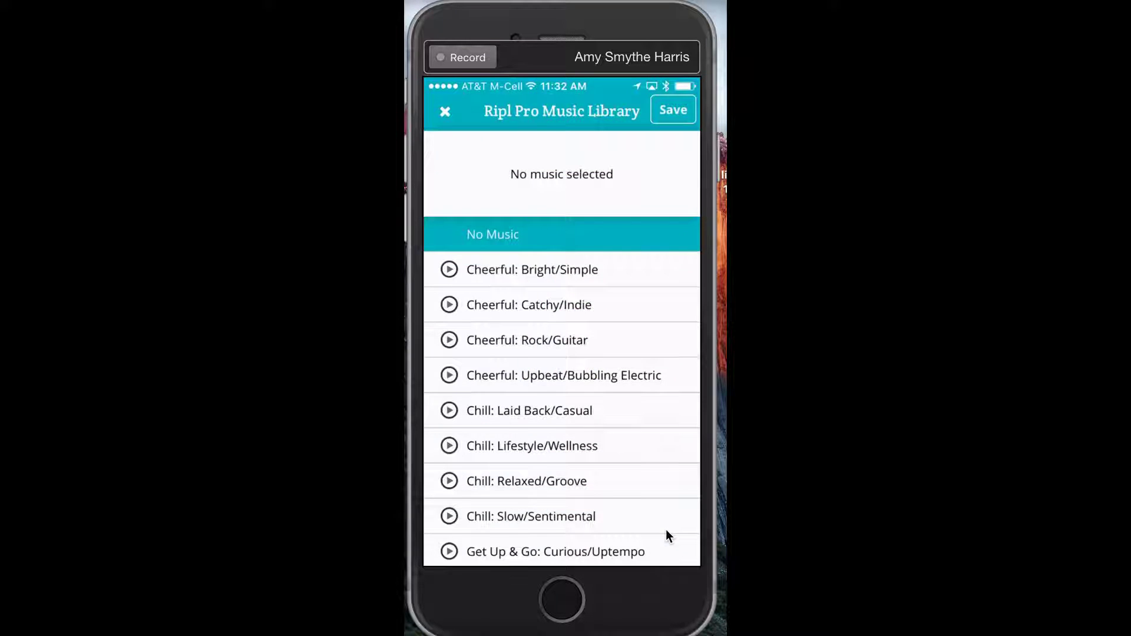
pyautogui.scroll(-2, 666, 530)
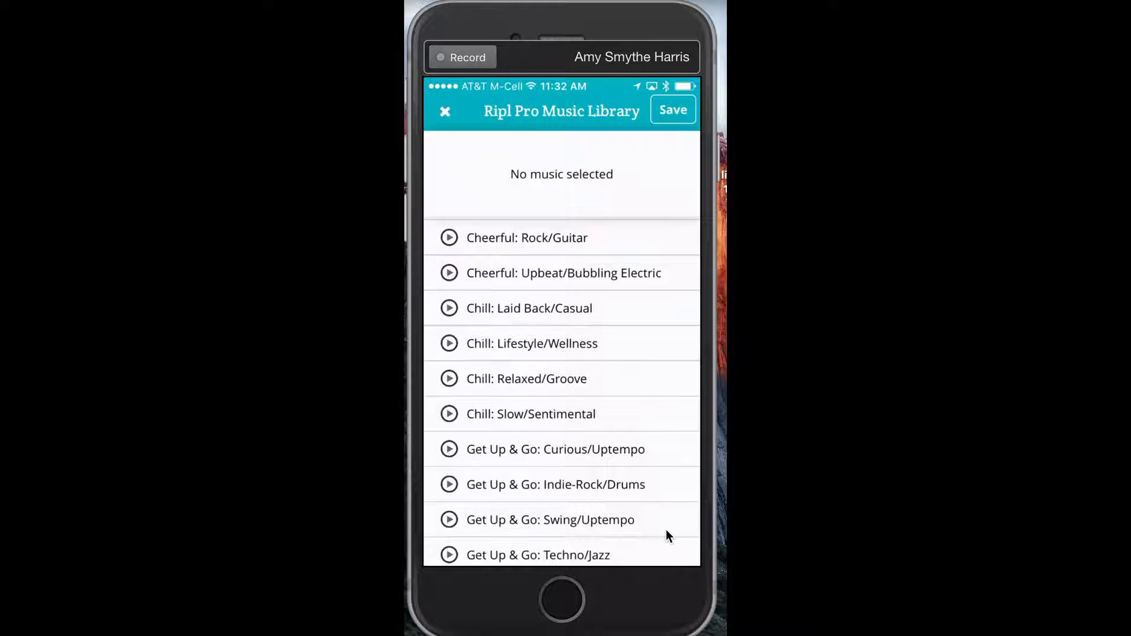
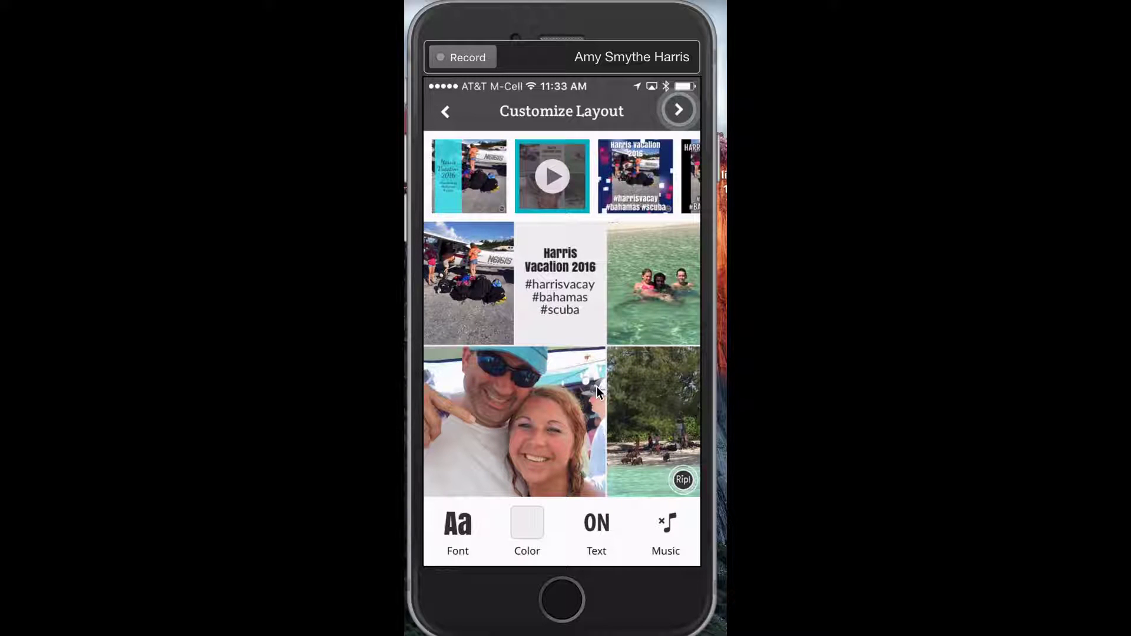
# Advance the post to sharing and select the personal Facebook profile as the destination
pyautogui.click(680, 110)
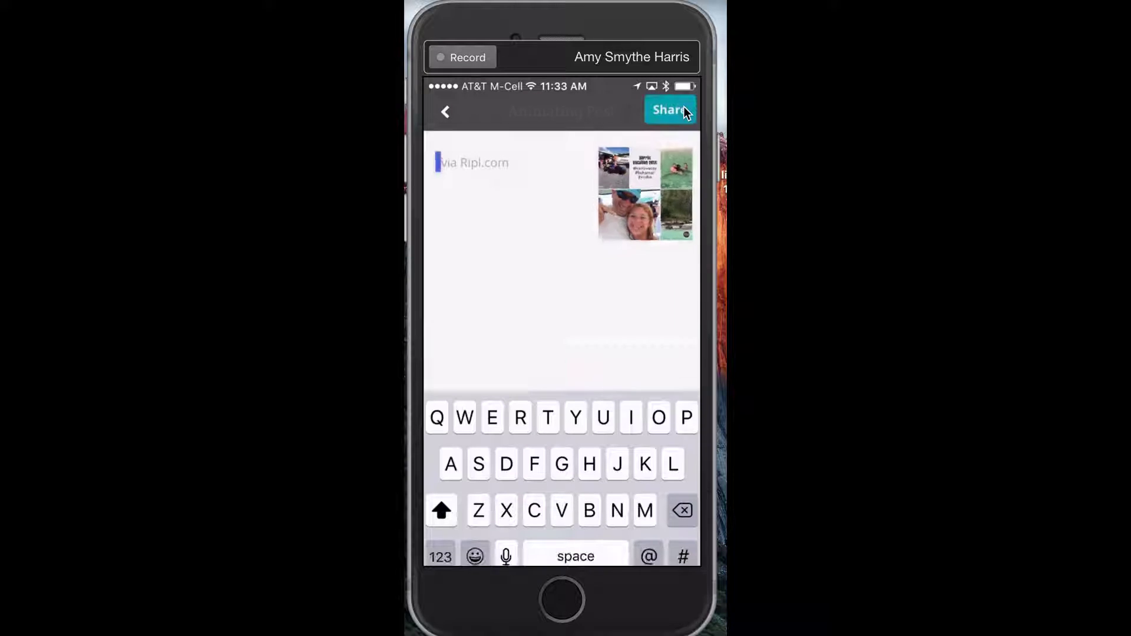
pyautogui.click(683, 107)
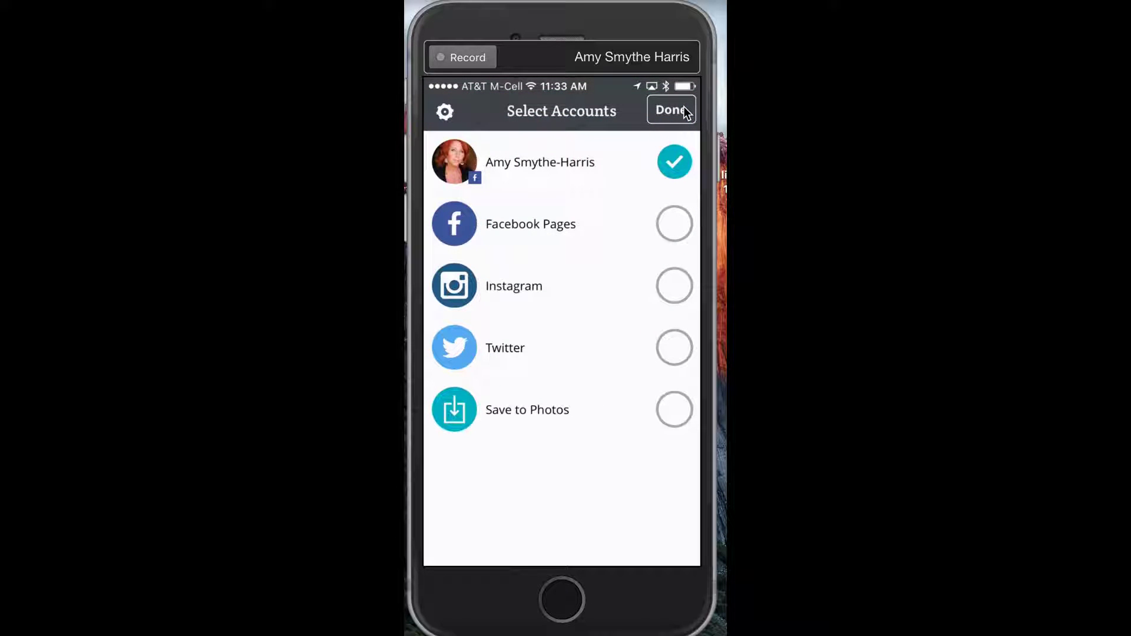
pyautogui.click(685, 108)
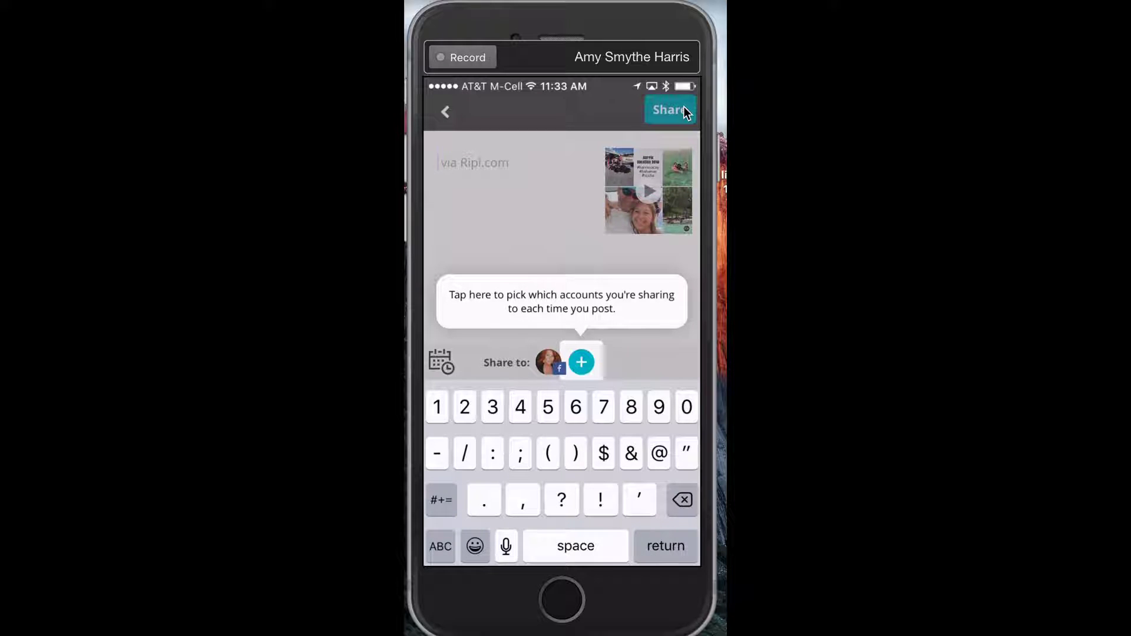
# Add '#harrisvacay' ahead of 'via Ripl.com' in the caption and share to Facebook
pyautogui.write('#')
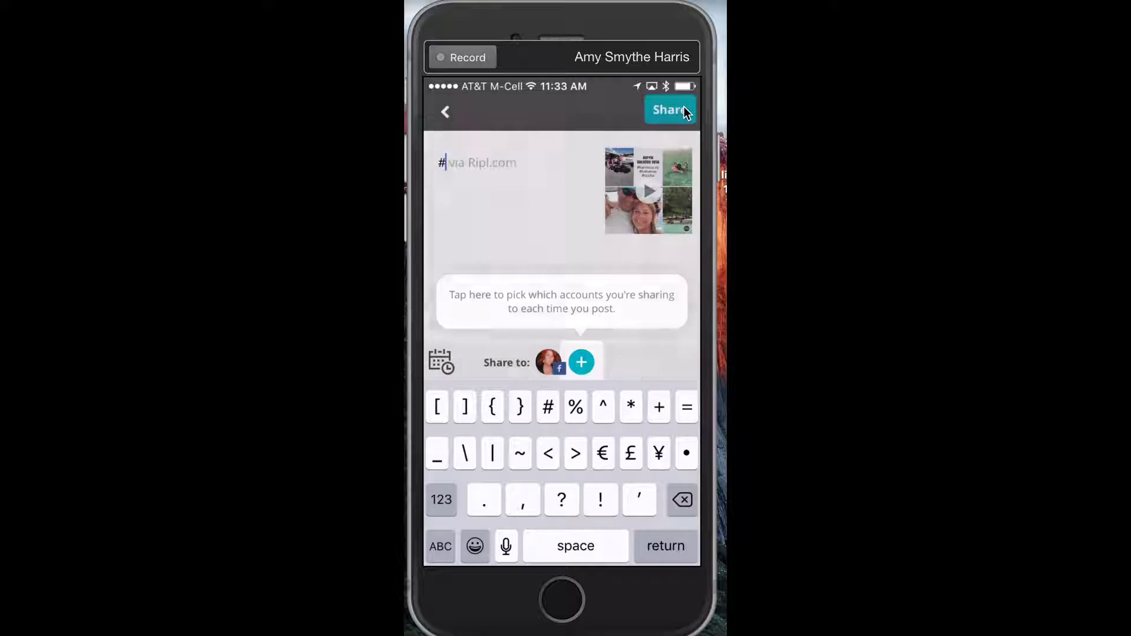
pyautogui.write('harrisvacay')
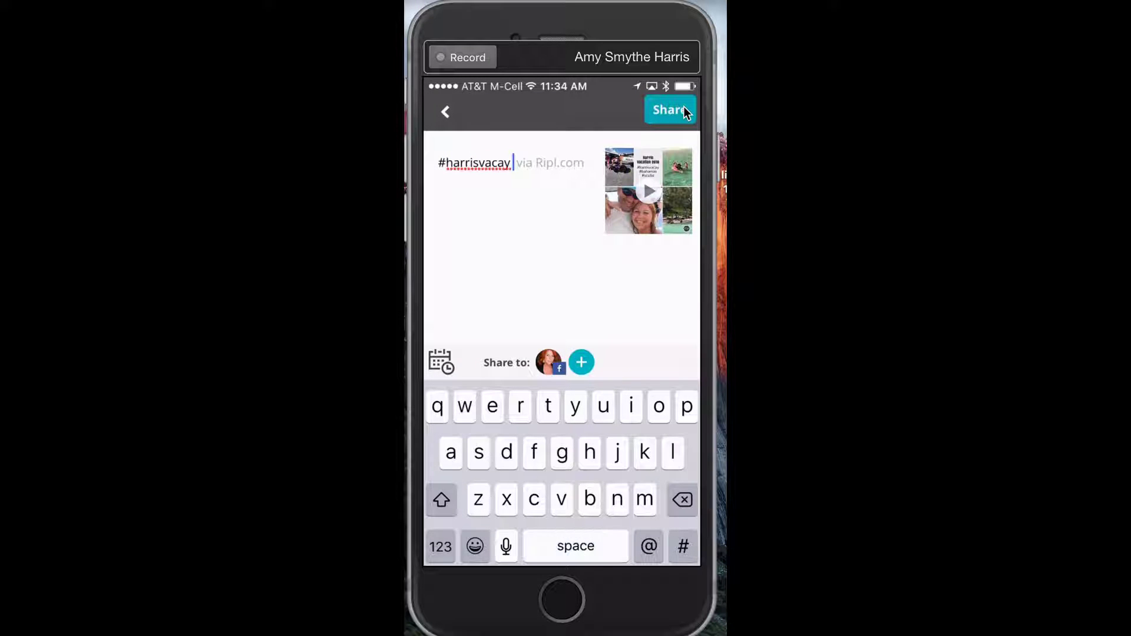
pyautogui.click(683, 100)
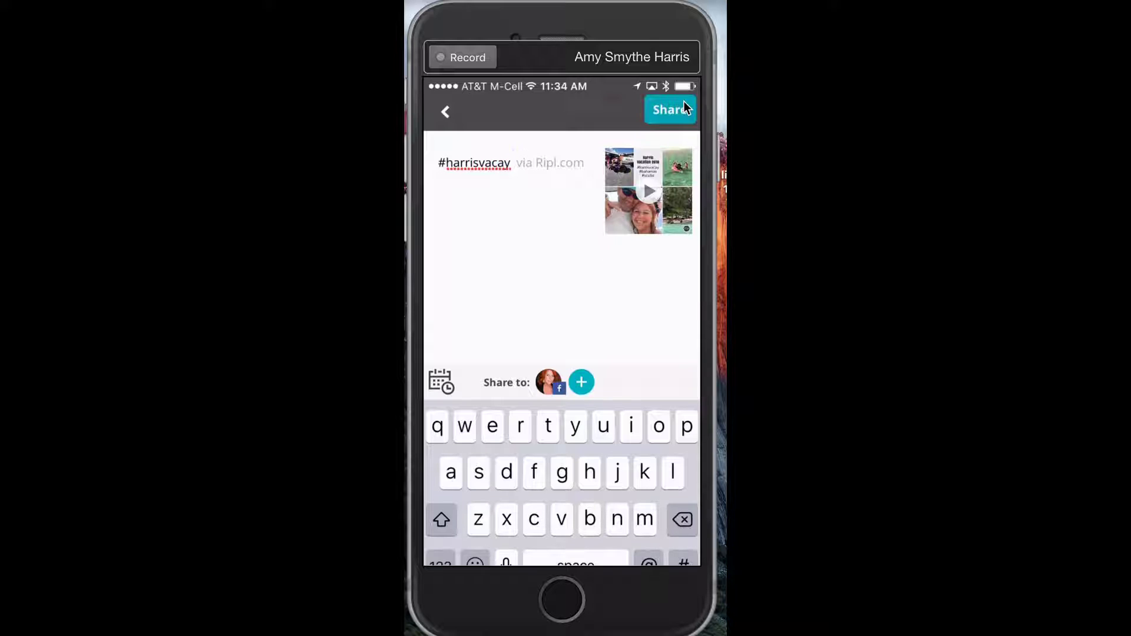